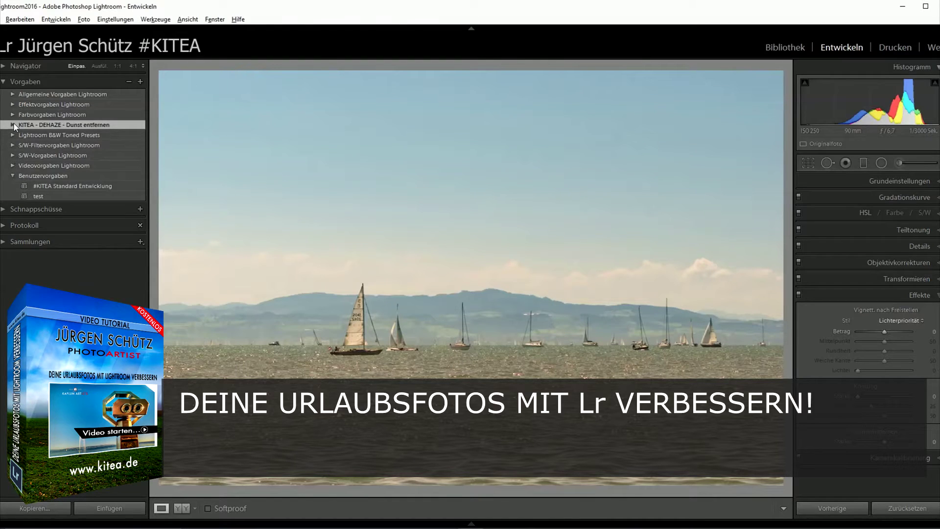
- Delete the old KITEA - DEHAZE - Dunst entfernen preset folder from the Vorgaben panel
{"action": "left_click", "coordinate": [12, 125]}
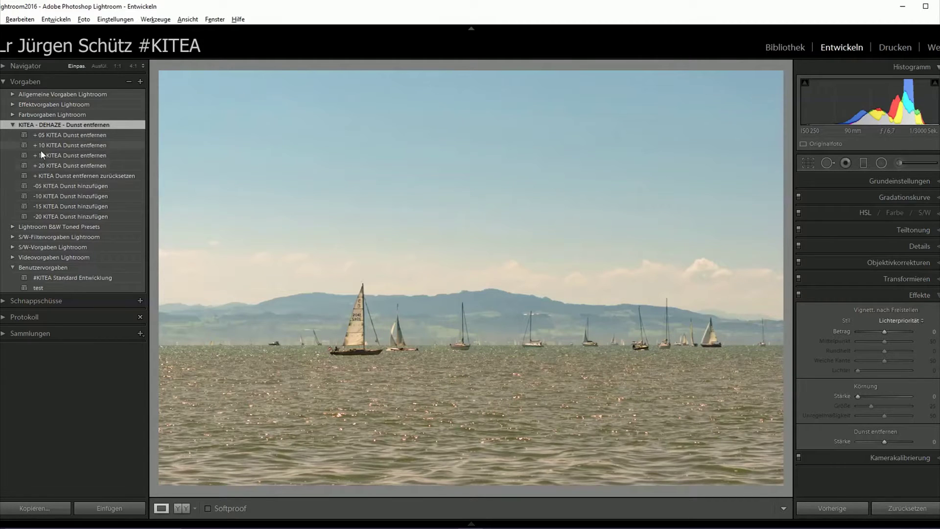
{"action": "left_click", "coordinate": [16, 124]}
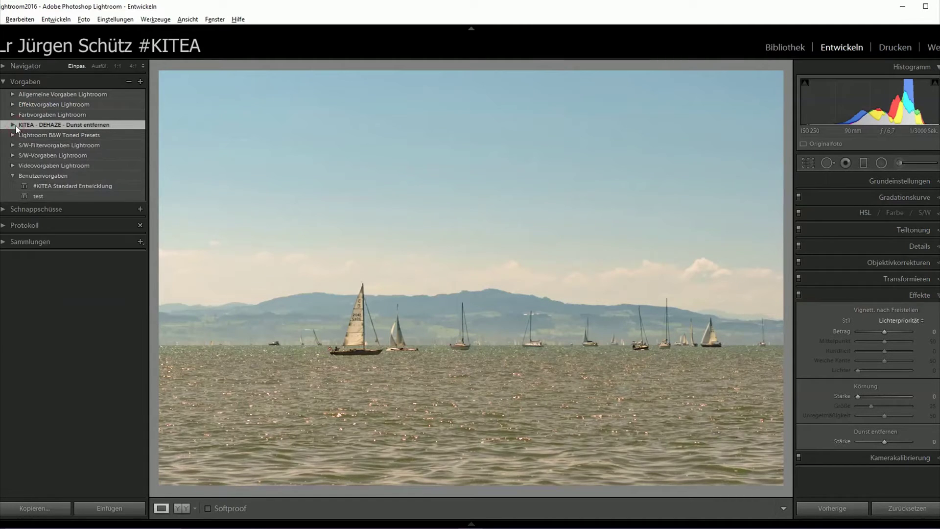
{"action": "left_click", "coordinate": [13, 125]}
{"action": "right_click", "coordinate": [80, 130]}
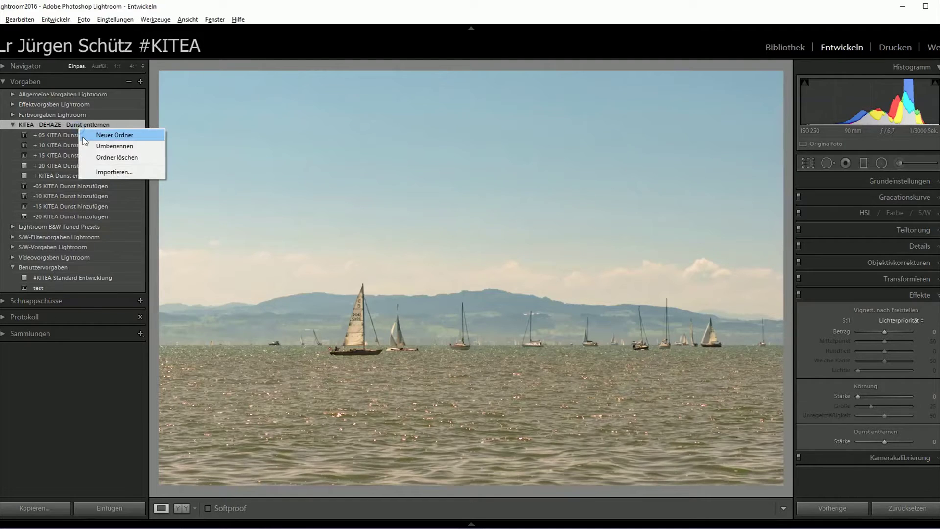
{"action": "left_click", "coordinate": [89, 156]}
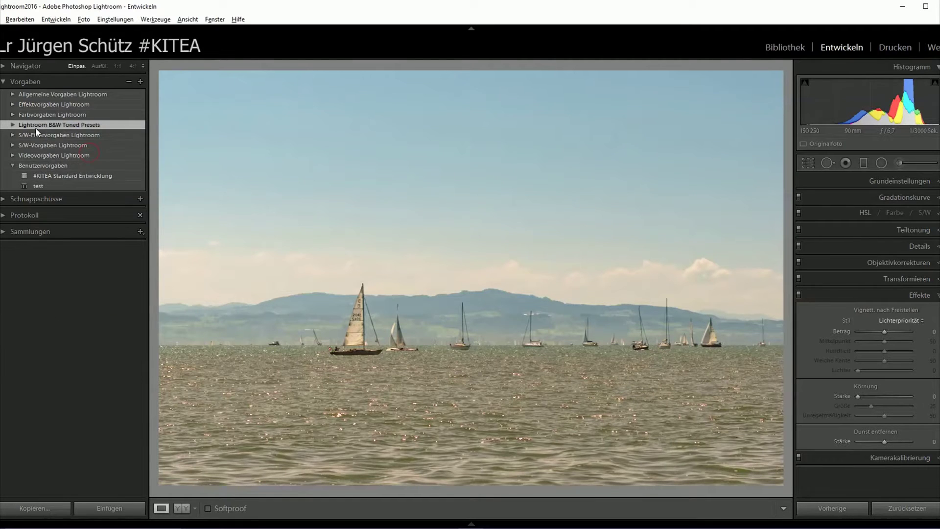
- Delete the test user preset and minimize Lightroom to reveal the tutorial page
{"action": "right_click", "coordinate": [42, 185]}
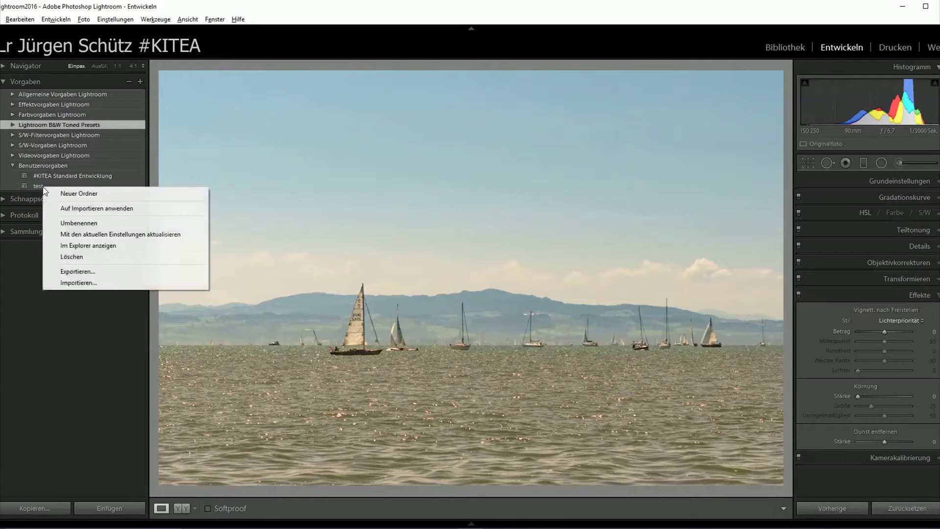
{"action": "left_click", "coordinate": [72, 257]}
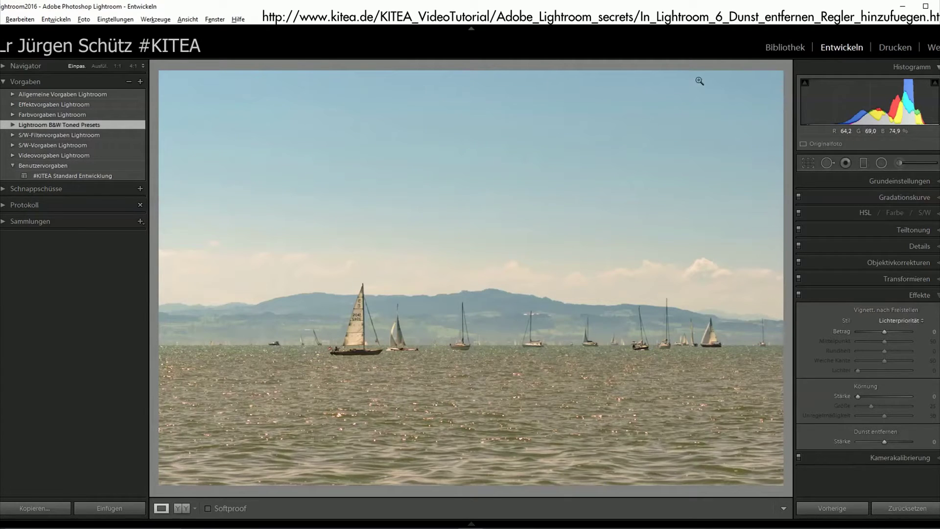
{"action": "left_click", "coordinate": [903, 7]}
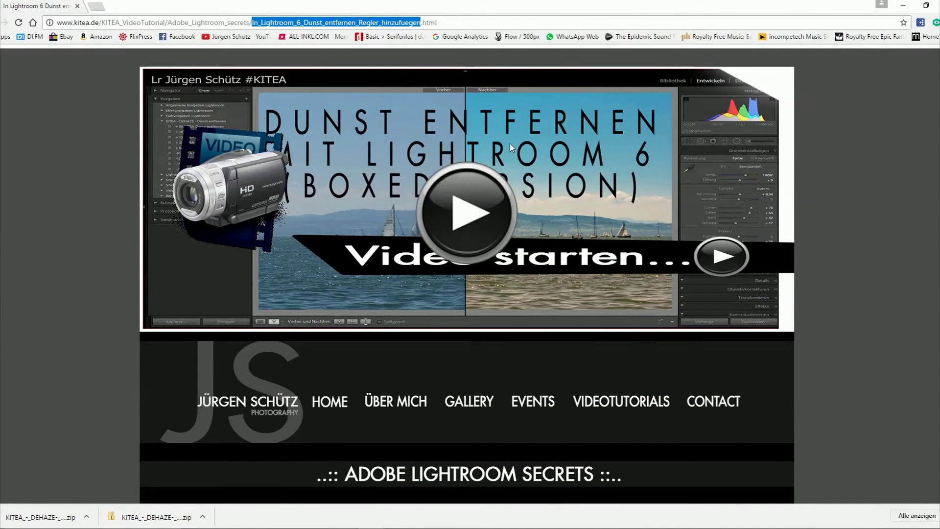
- Scroll the kitea.de tutorial to the installation steps and DOWNLOAD link, then minimize Chrome
{"action": "scroll", "coordinate": [509, 147], "scroll_direction": "down", "scroll_amount": 7}
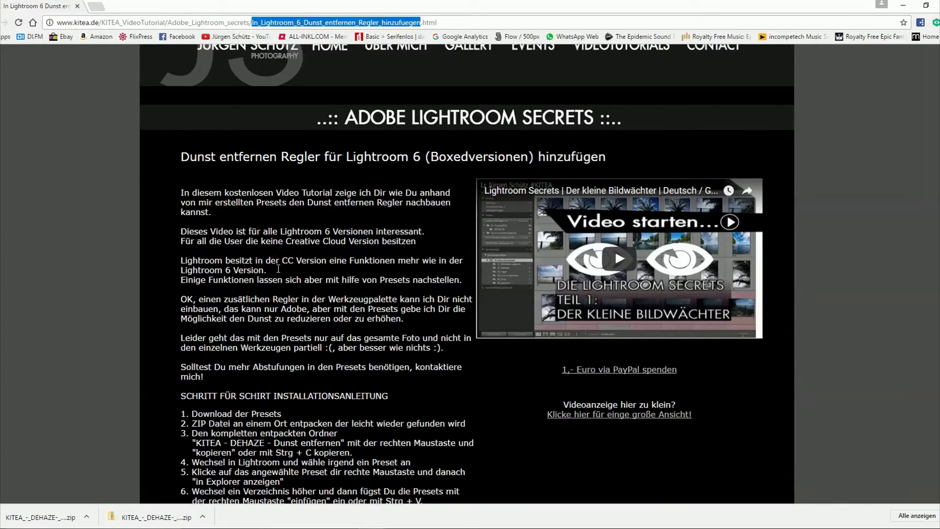
{"action": "scroll", "coordinate": [278, 277], "scroll_direction": "down", "scroll_amount": 3}
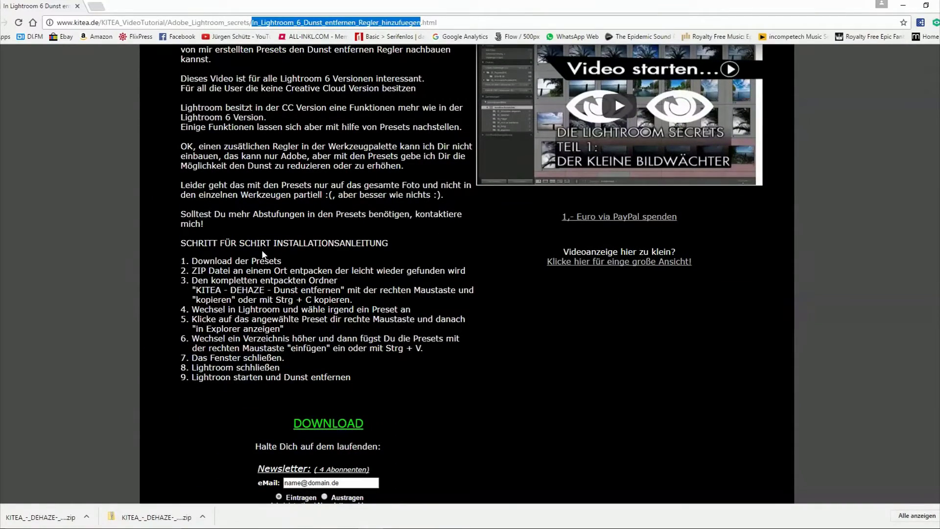
{"action": "scroll", "coordinate": [274, 254], "scroll_direction": "down", "scroll_amount": 2}
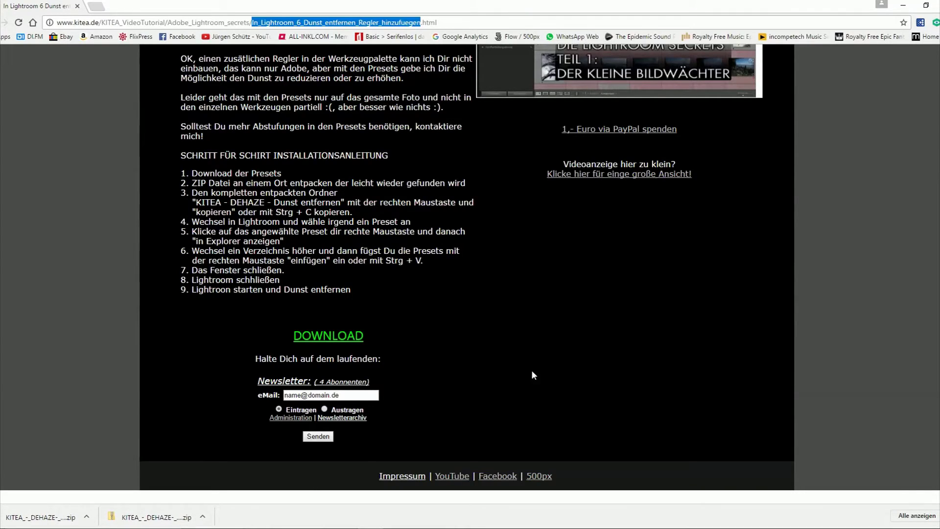
{"action": "left_click", "coordinate": [904, 6]}
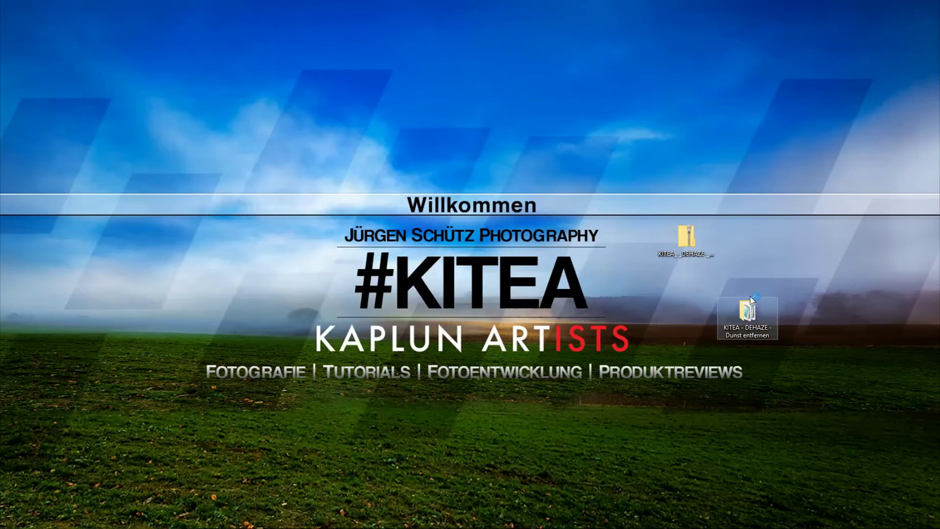
- Replace the desktop KITEA - DEHAZE folder with a fresh copy extracted from the zip
{"action": "key", "text": "Delete"}
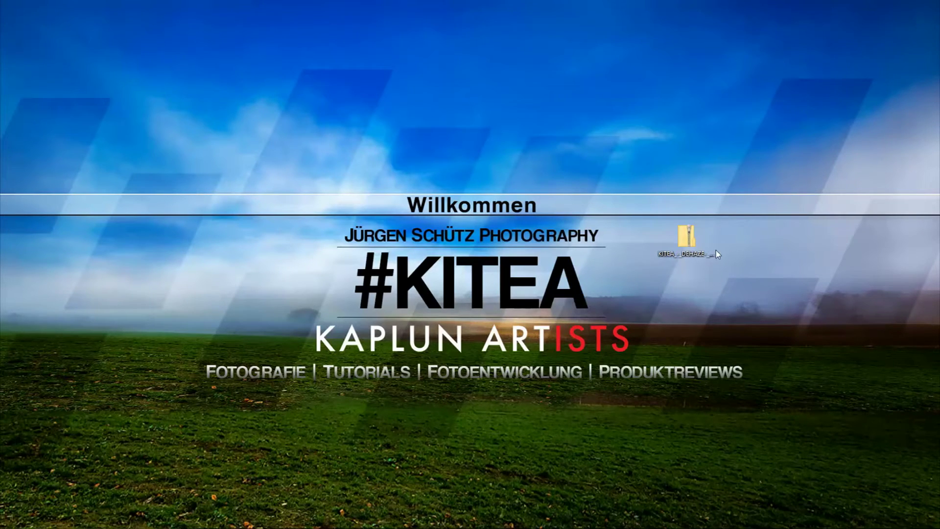
{"action": "double_click", "coordinate": [676, 248]}
{"action": "mouse_move", "coordinate": [301, 199]}
{"action": "left_mouse_down"}
{"action": "mouse_move", "coordinate": [442, 203]}
{"action": "mouse_move", "coordinate": [636, 100]}
{"action": "left_mouse_up"}
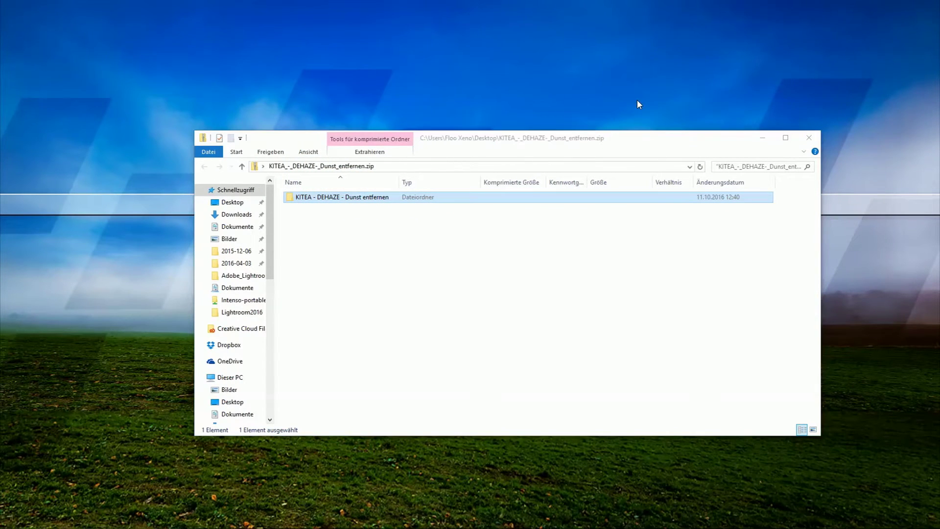
{"action": "left_click", "coordinate": [816, 139]}
- Check the folder's nine .lrtemplate files, then copy the KITEA - DEHAZE folder
{"action": "double_click", "coordinate": [624, 22]}
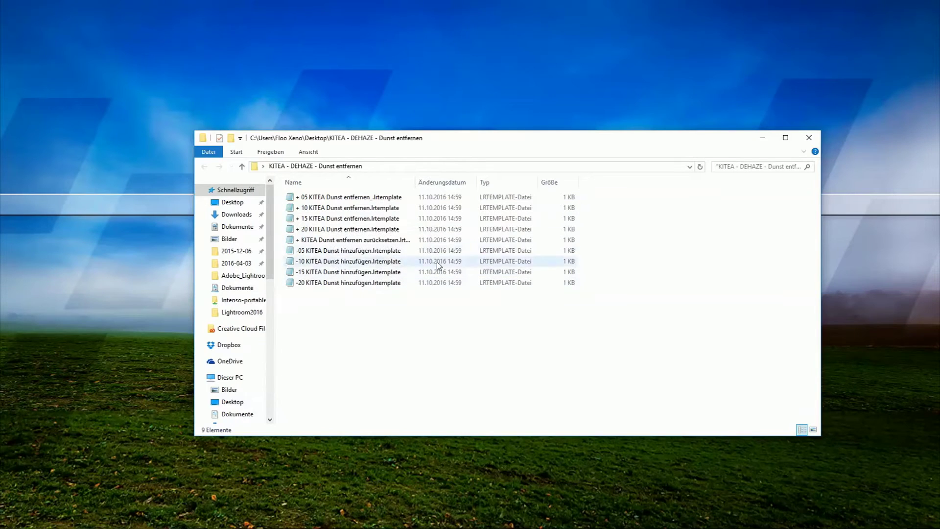
{"action": "left_click", "coordinate": [811, 137]}
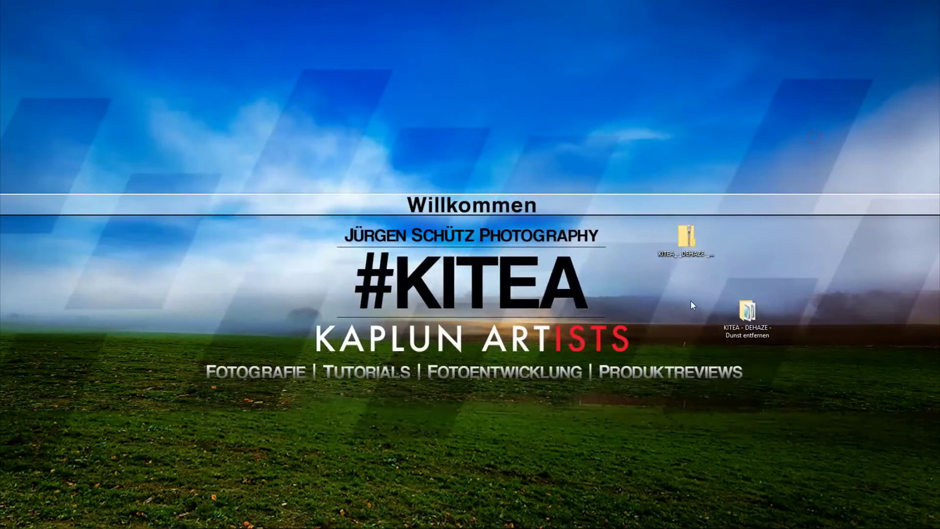
{"action": "right_click", "coordinate": [753, 323]}
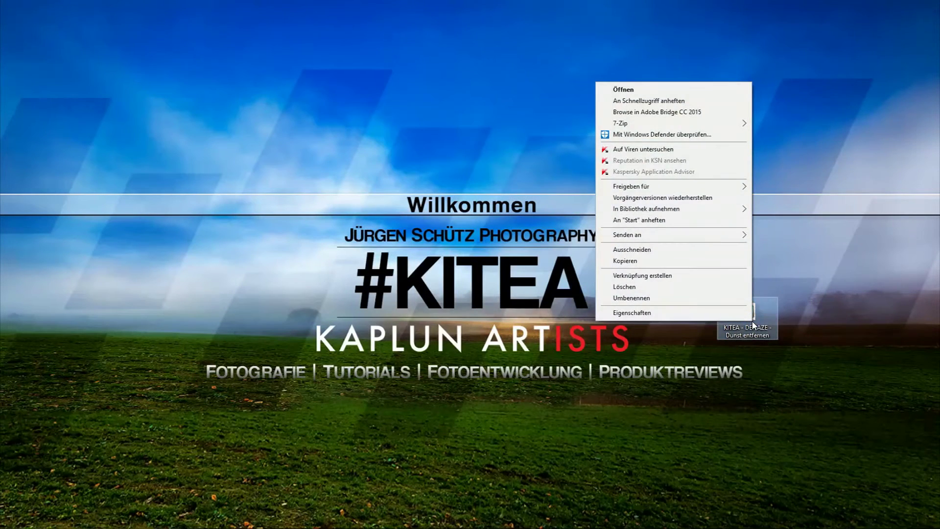
{"action": "left_click", "coordinate": [703, 265]}
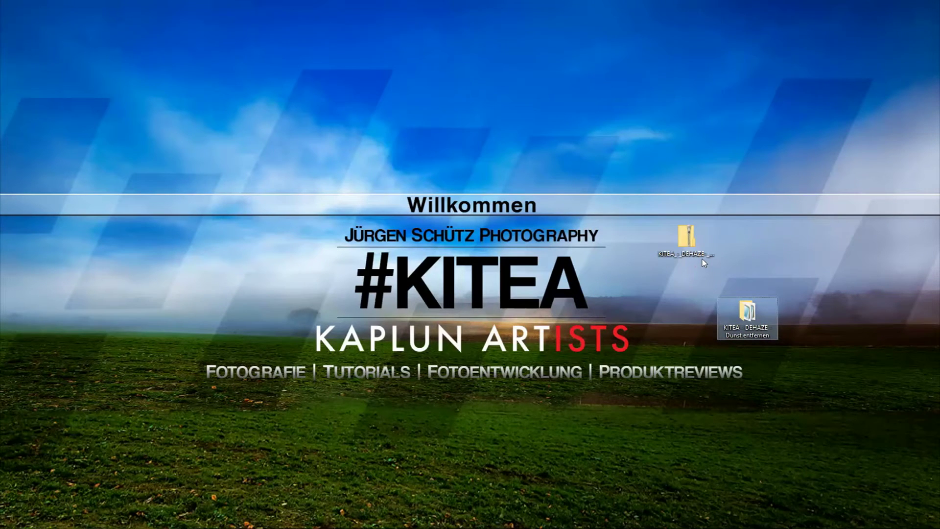
{"action": "left_click", "coordinate": [475, 526]}
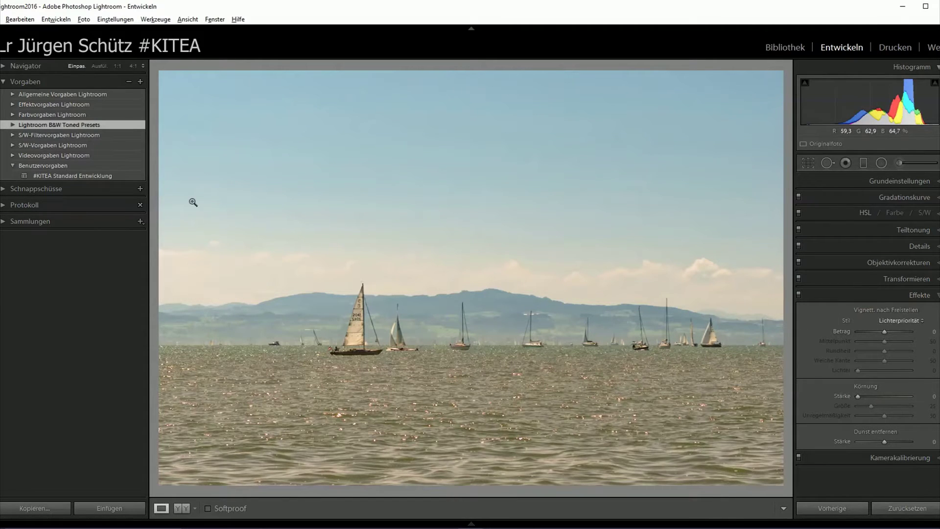
- Create a develop preset named 'test' in the Benutzervorgaben folder
{"action": "left_click", "coordinate": [140, 81]}
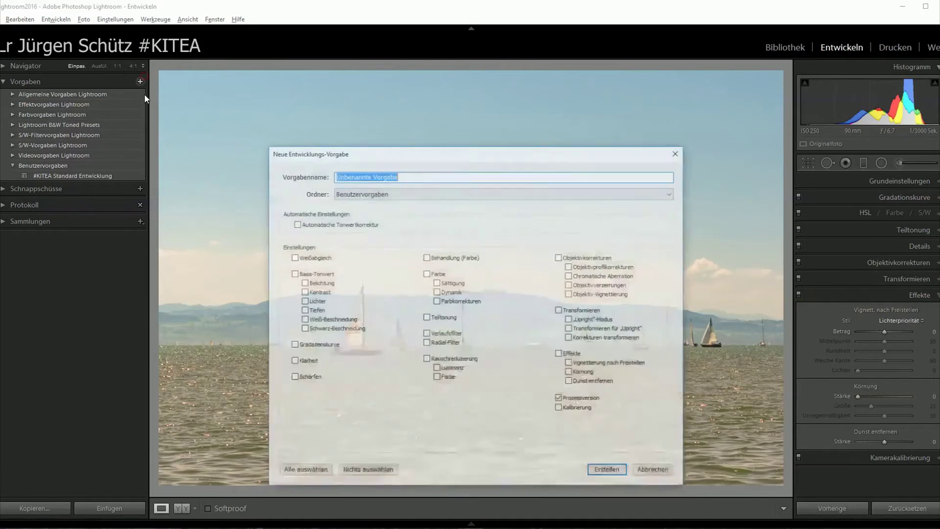
{"action": "type", "text": "test"}
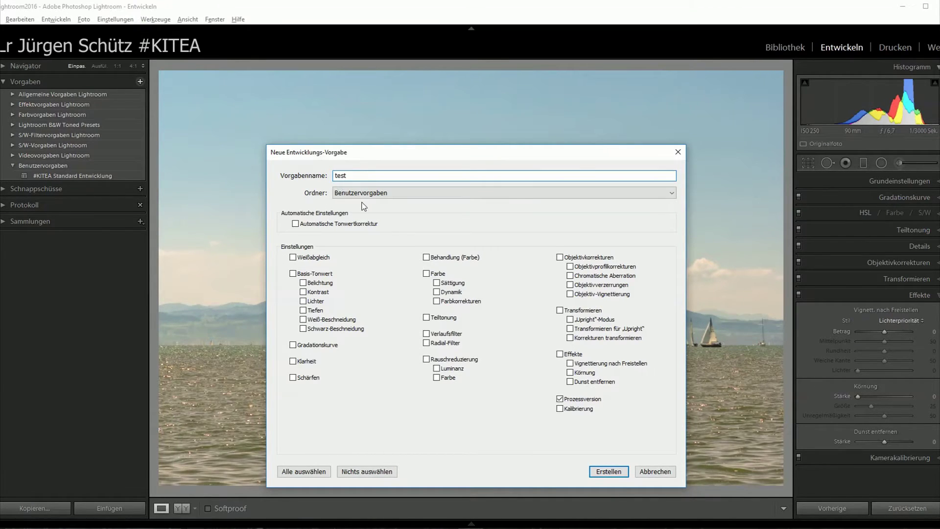
{"action": "left_click", "coordinate": [460, 195]}
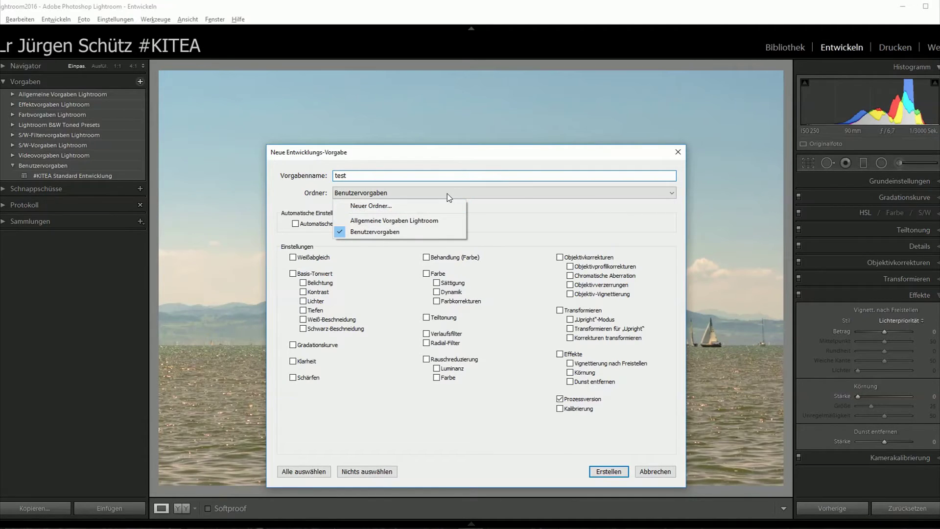
{"action": "left_click", "coordinate": [498, 219]}
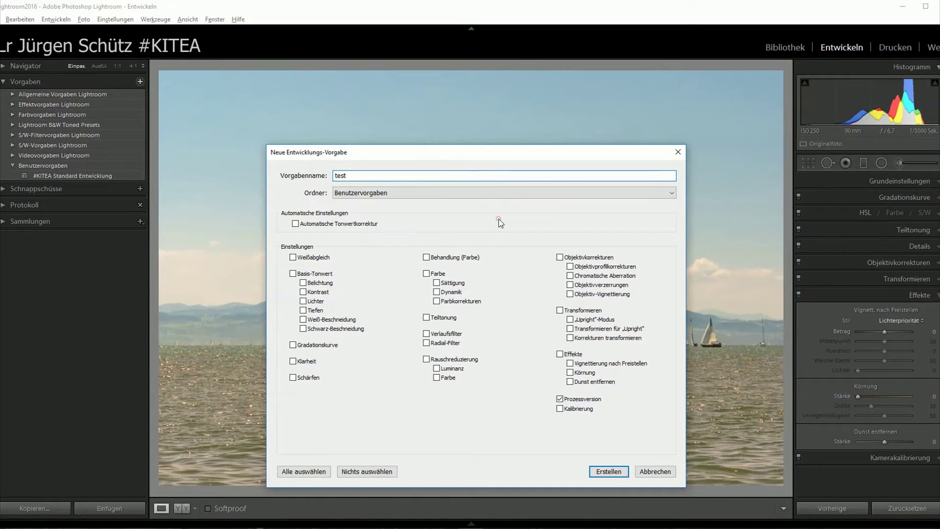
{"action": "left_click", "coordinate": [605, 471]}
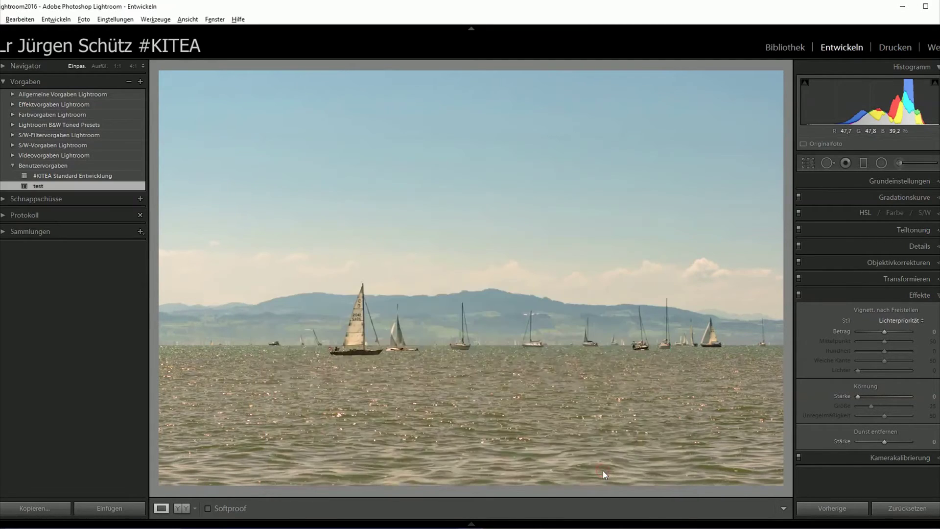
- Paste the KITEA - DEHAZE - Dunst entfernen folder into Lightroom's Develop Presets folder via the test preset's location
{"action": "right_click", "coordinate": [33, 189]}
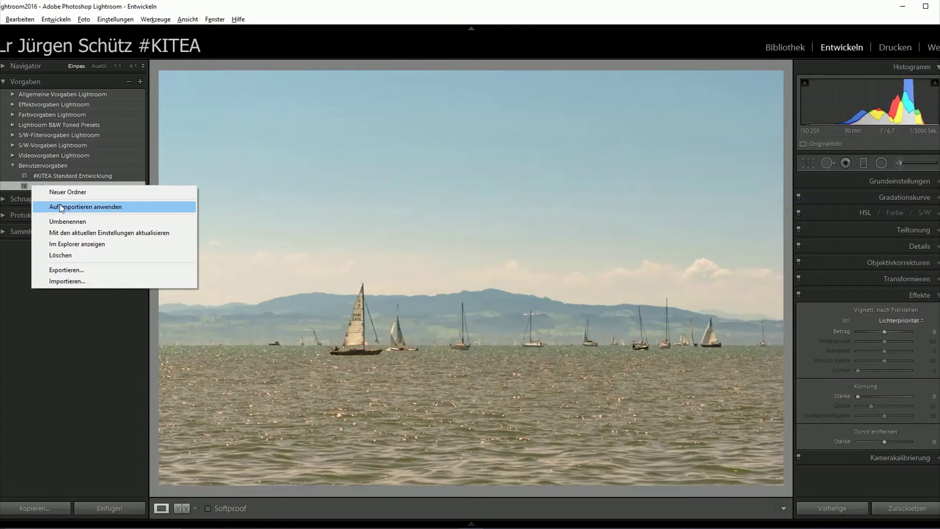
{"action": "left_click", "coordinate": [77, 243]}
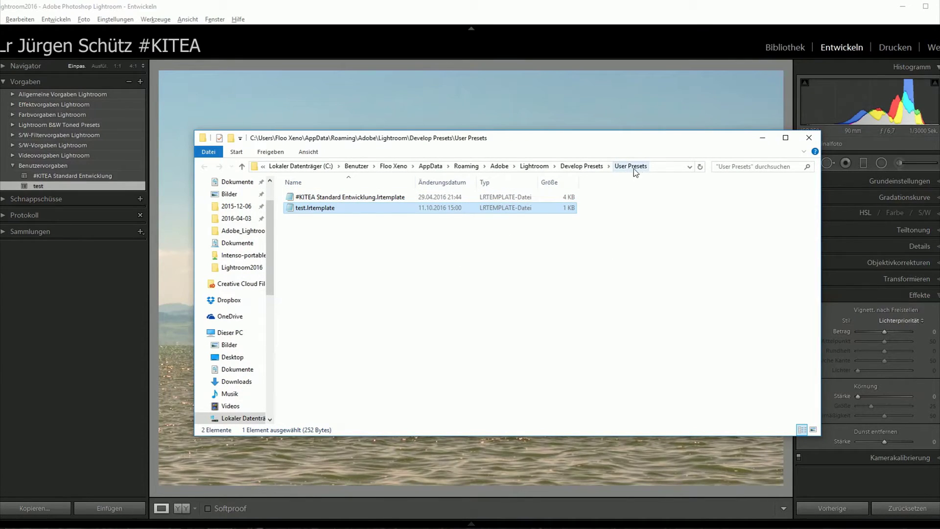
{"action": "left_click", "coordinate": [242, 167]}
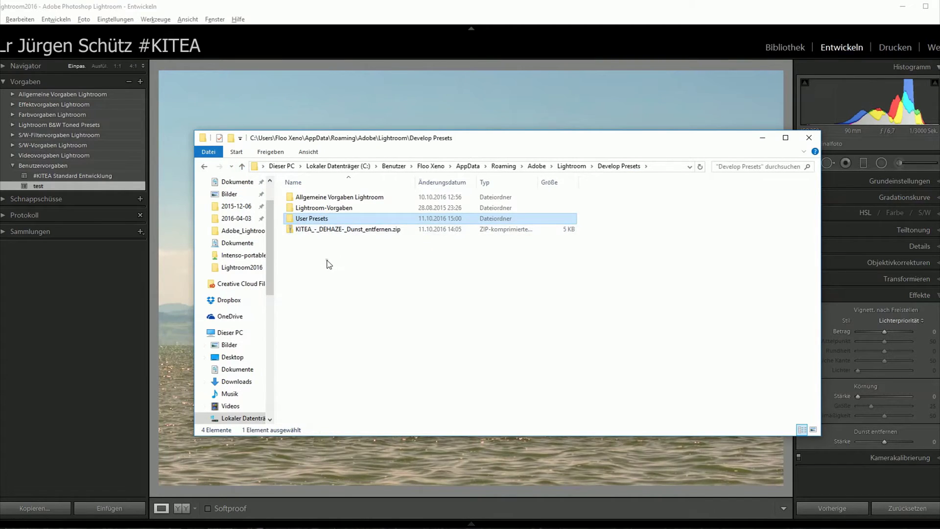
{"action": "right_click", "coordinate": [327, 261]}
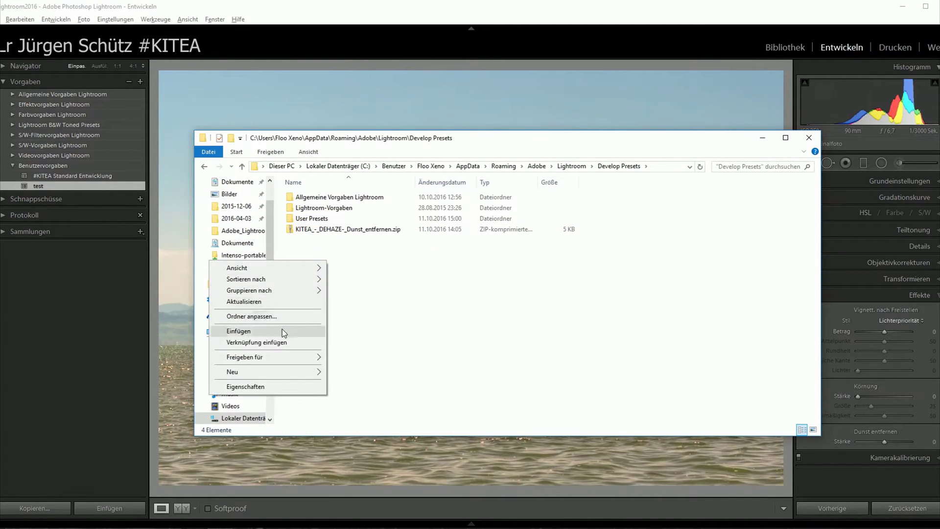
{"action": "left_click", "coordinate": [282, 330]}
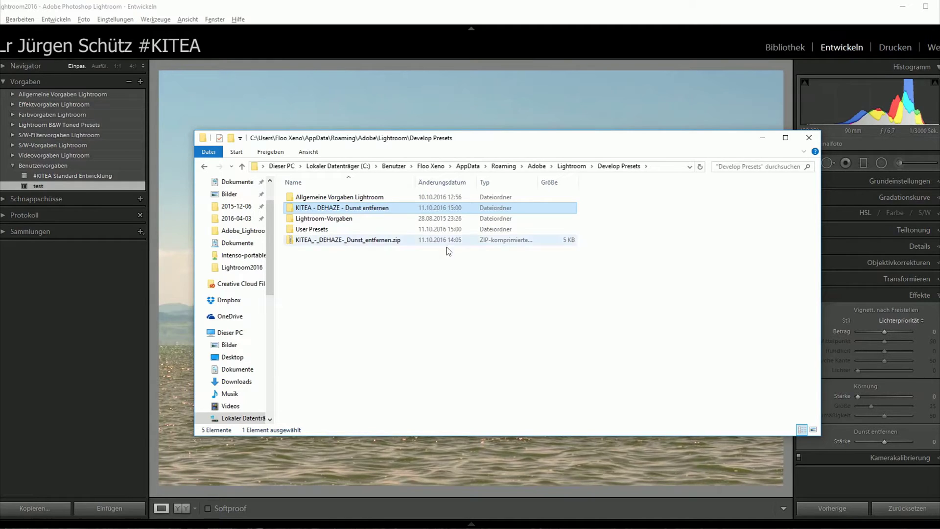
{"action": "left_click", "coordinate": [809, 137]}
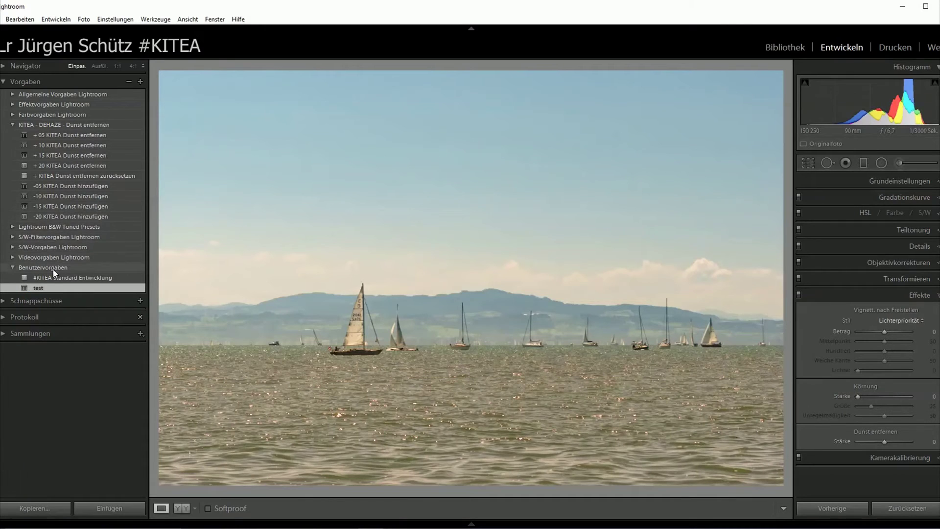
- Delete the temporary 'test' preset from Benutzervorgaben
{"action": "right_click", "coordinate": [39, 288]}
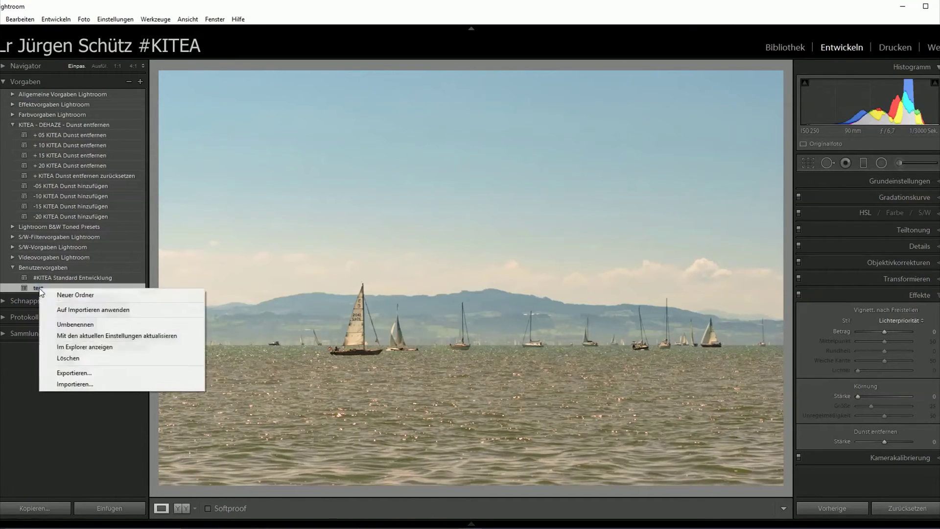
{"action": "left_click", "coordinate": [82, 361]}
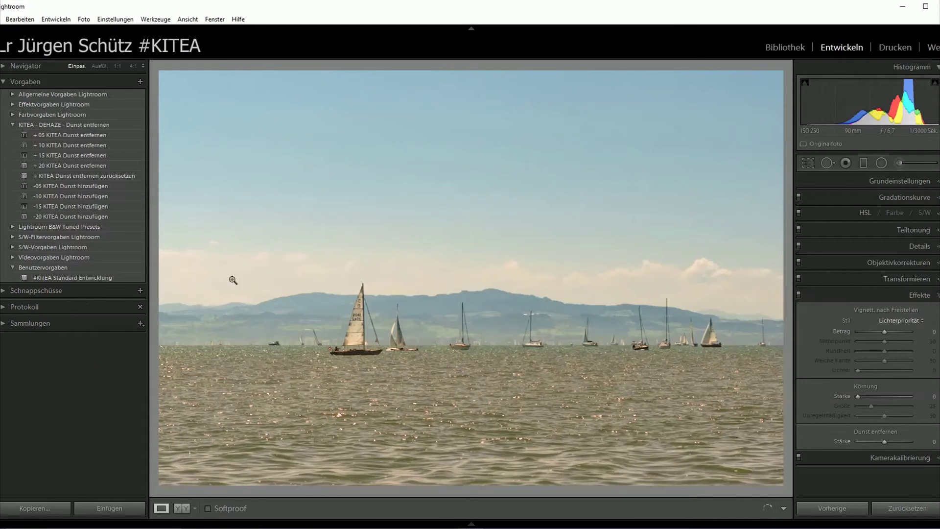
- Try the +10, +20, +05 and -10 KITEA haze presets, then apply the Dunst entfernen zurücksetzen preset
{"action": "left_click", "coordinate": [70, 144]}
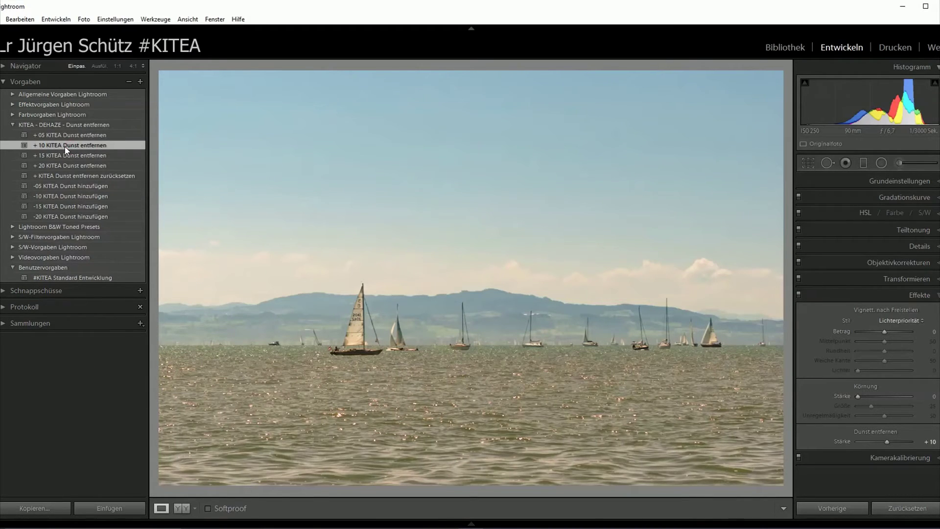
{"action": "left_click", "coordinate": [52, 165]}
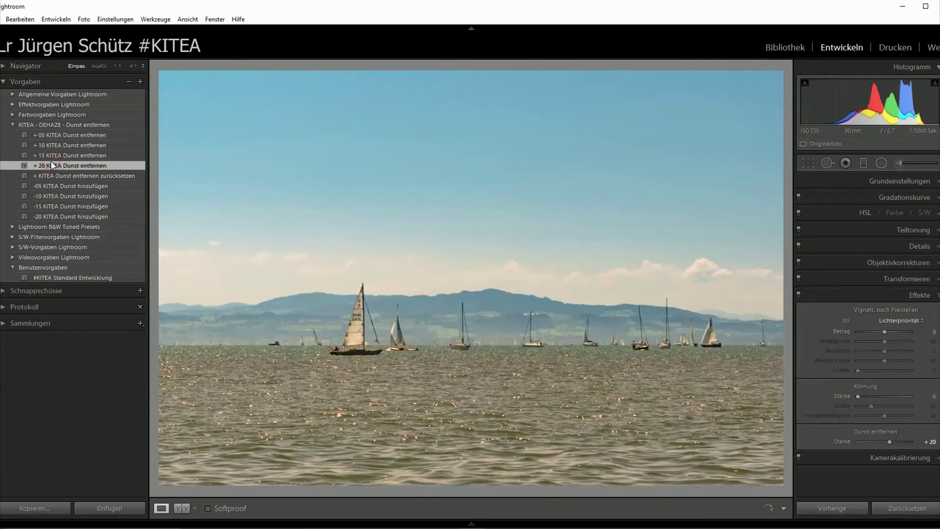
{"action": "left_click", "coordinate": [51, 135]}
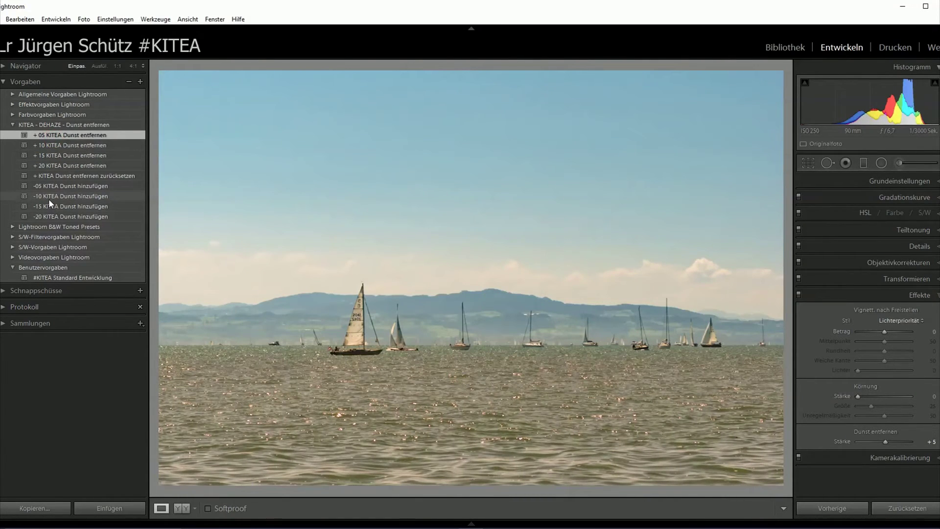
{"action": "left_click", "coordinate": [48, 197]}
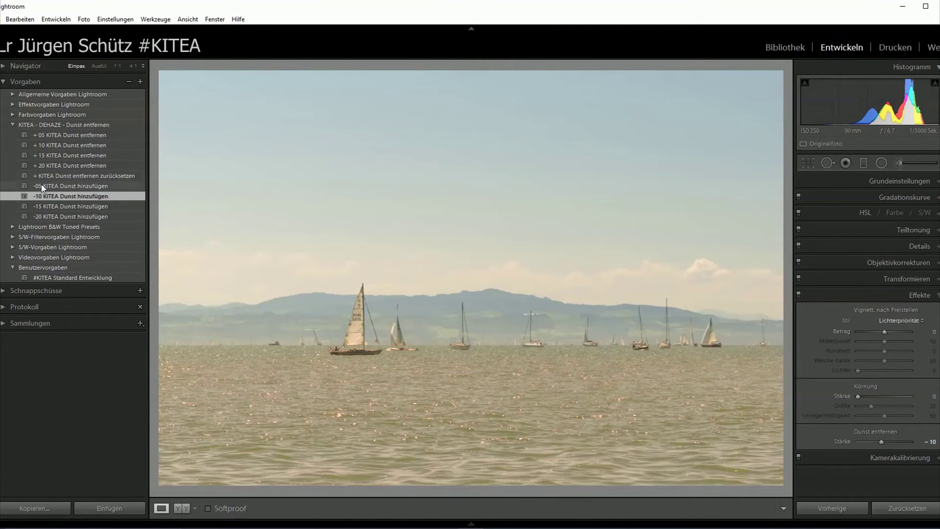
{"action": "left_click", "coordinate": [42, 178]}
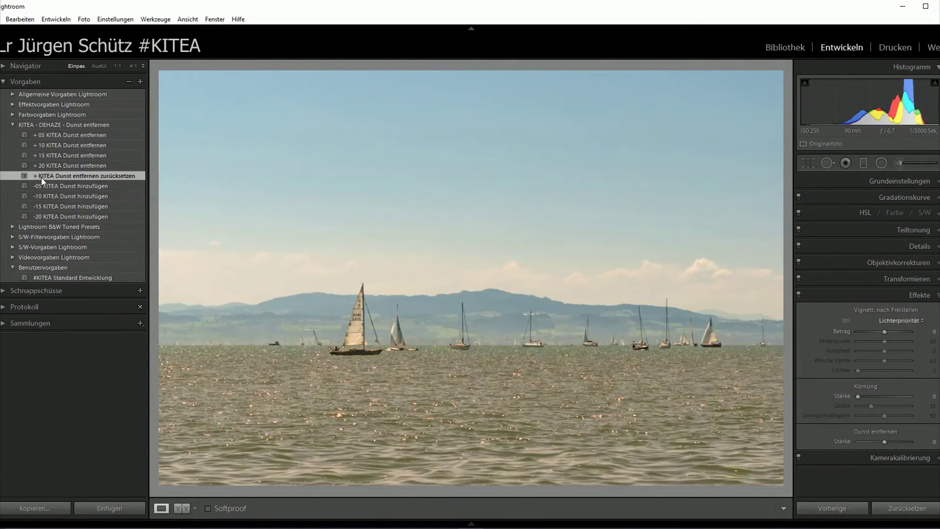